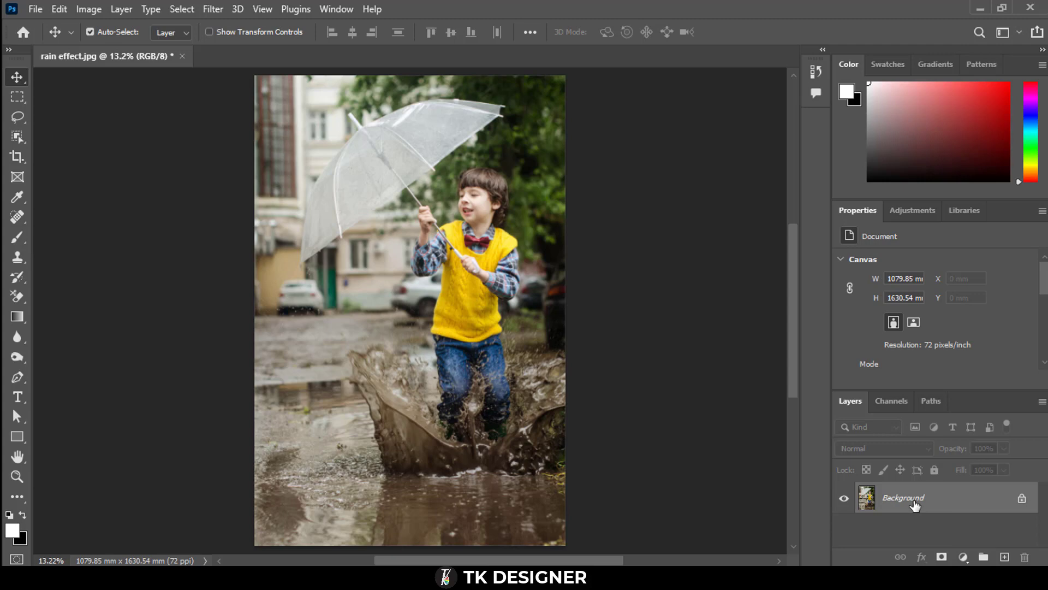
- Create a new layer above the Background and name it Rain
click(1004, 557)
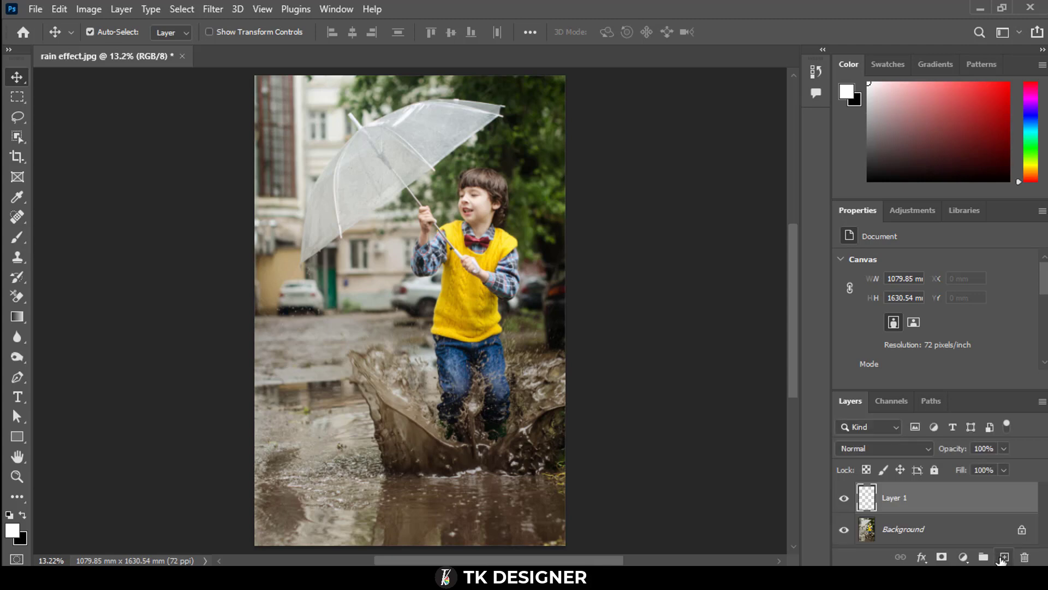
double_click(895, 499)
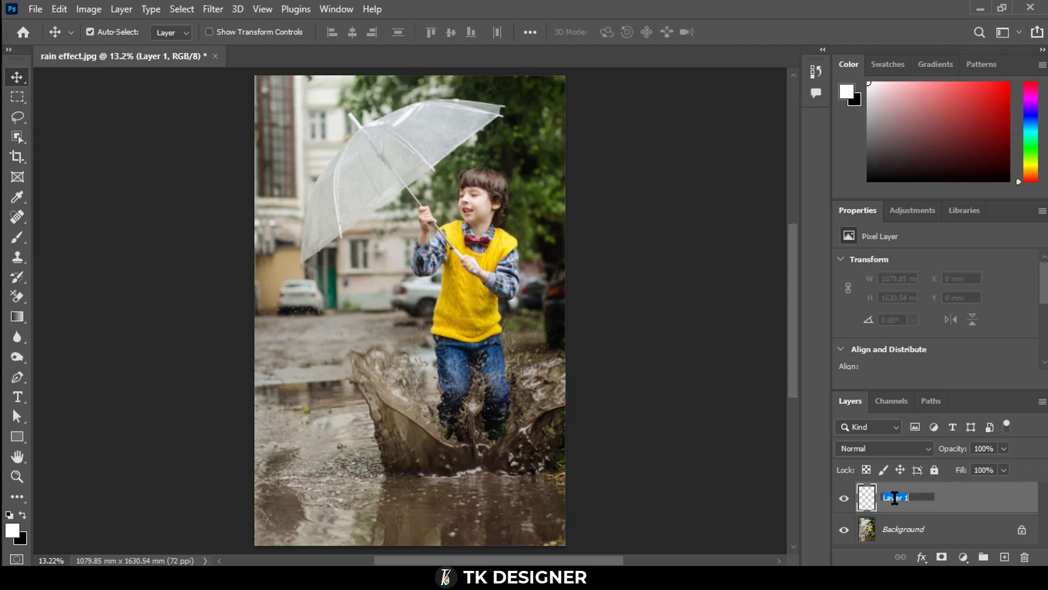
text(Rain)
key(Return)
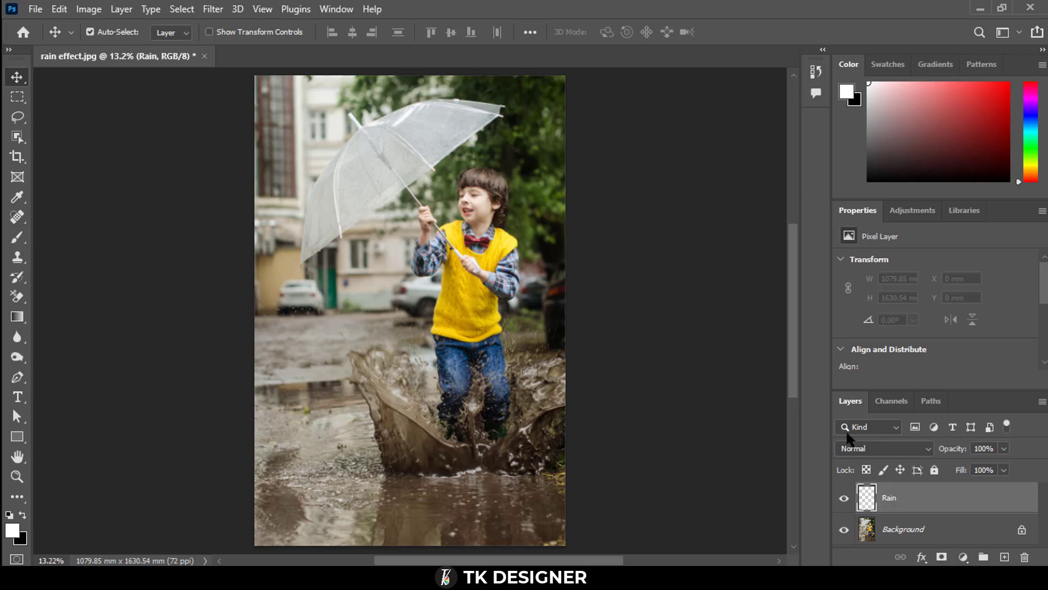
- Fill the Rain layer with black, using Screen blending at 100% opacity
click(63, 11)
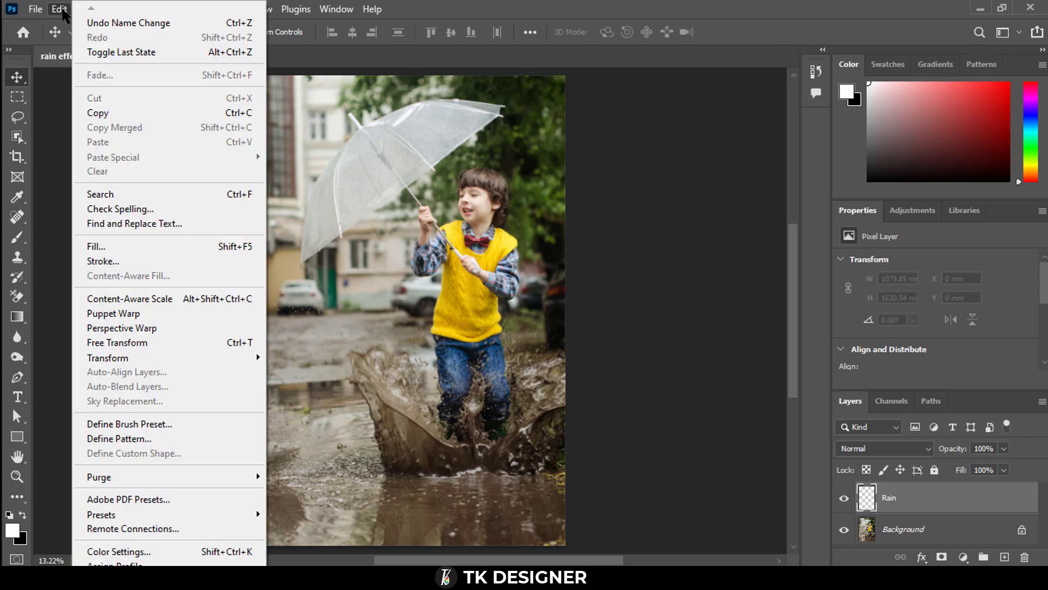
click(114, 245)
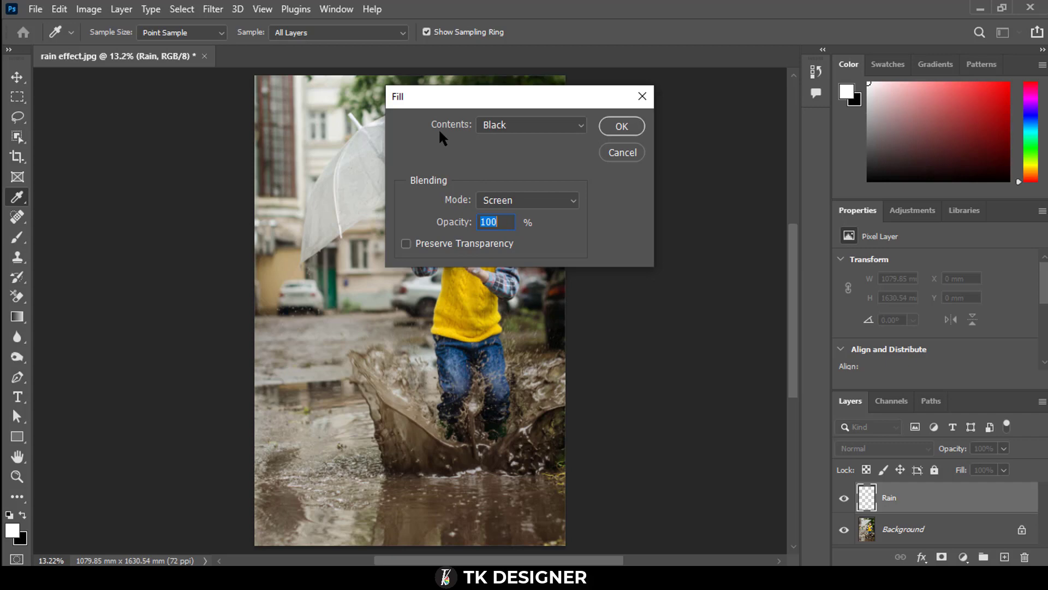
click(527, 124)
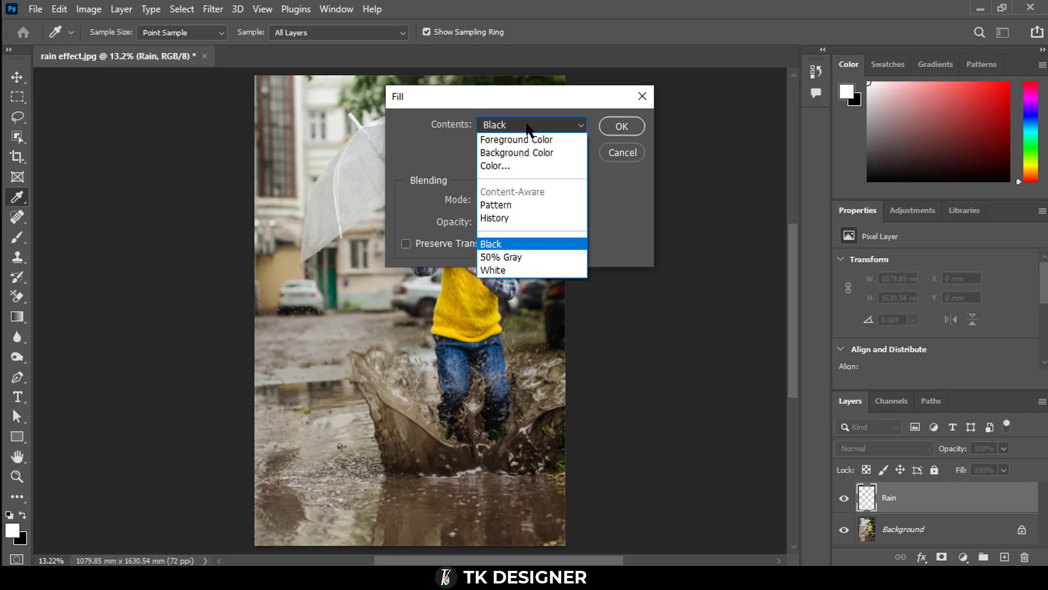
click(518, 242)
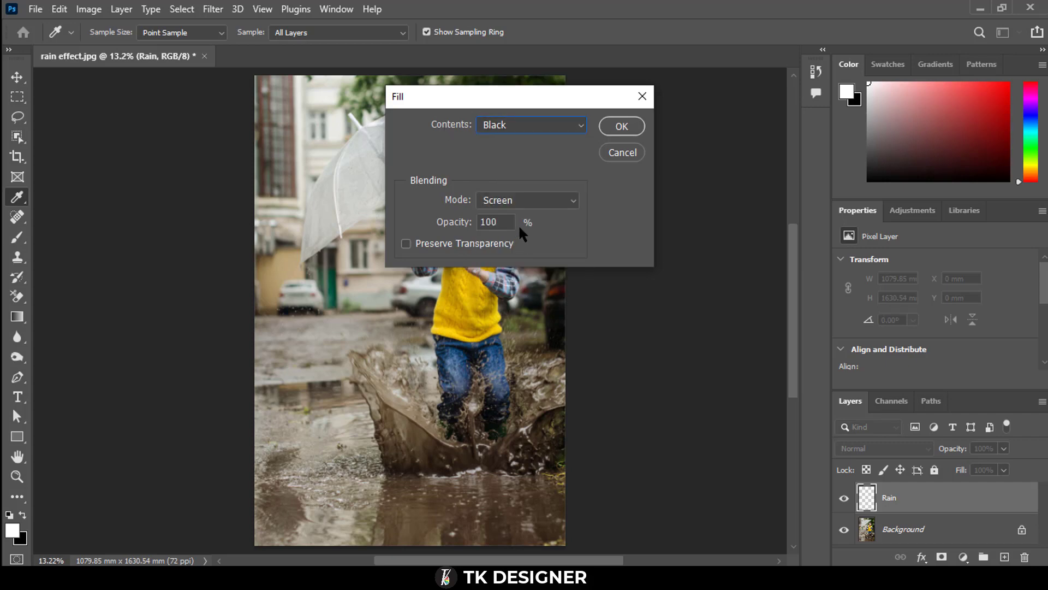
click(619, 129)
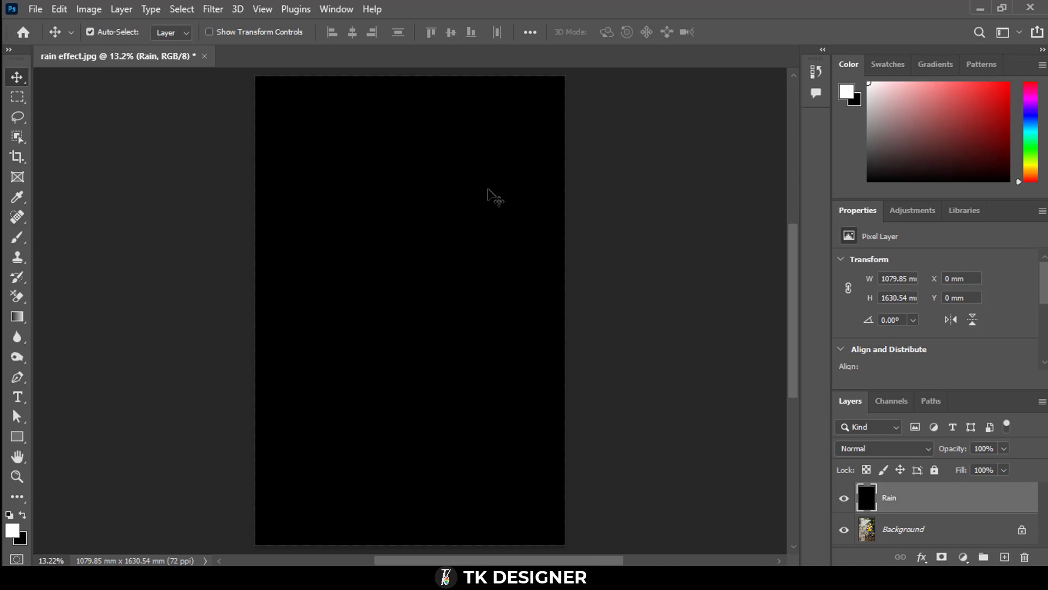
- Apply an Add Noise filter to the Rain layer with 50% amount, Gaussian distribution and Monochromatic enabled
click(213, 9)
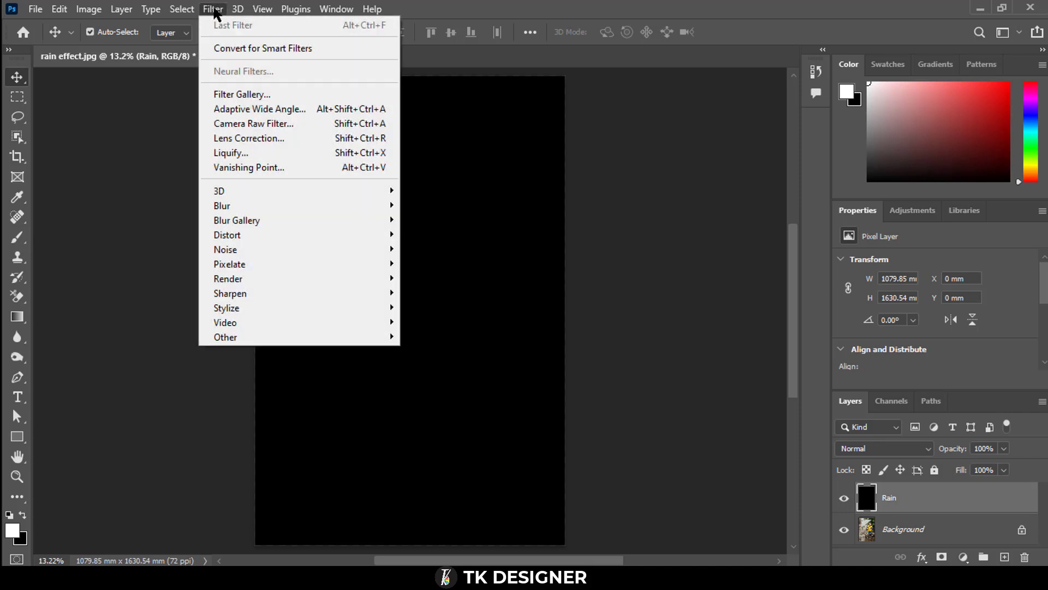
mouse_move(249, 255)
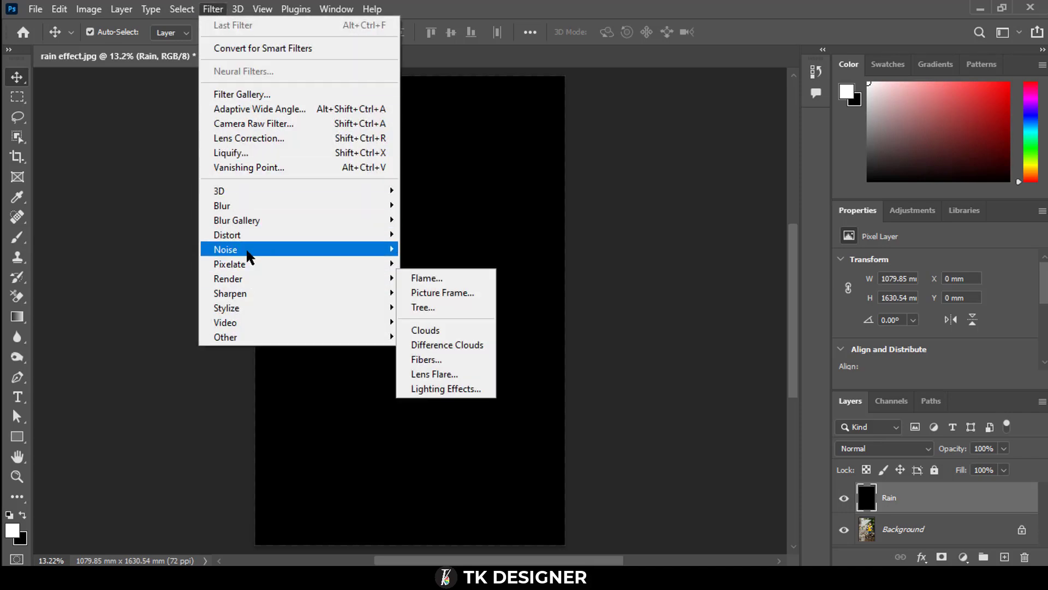
click(434, 249)
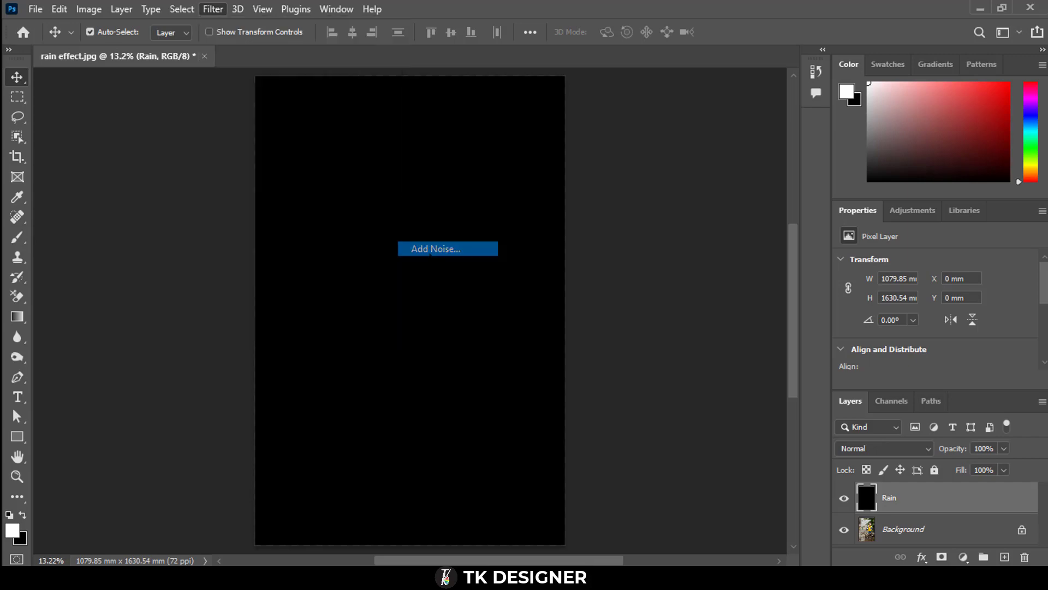
click(482, 279)
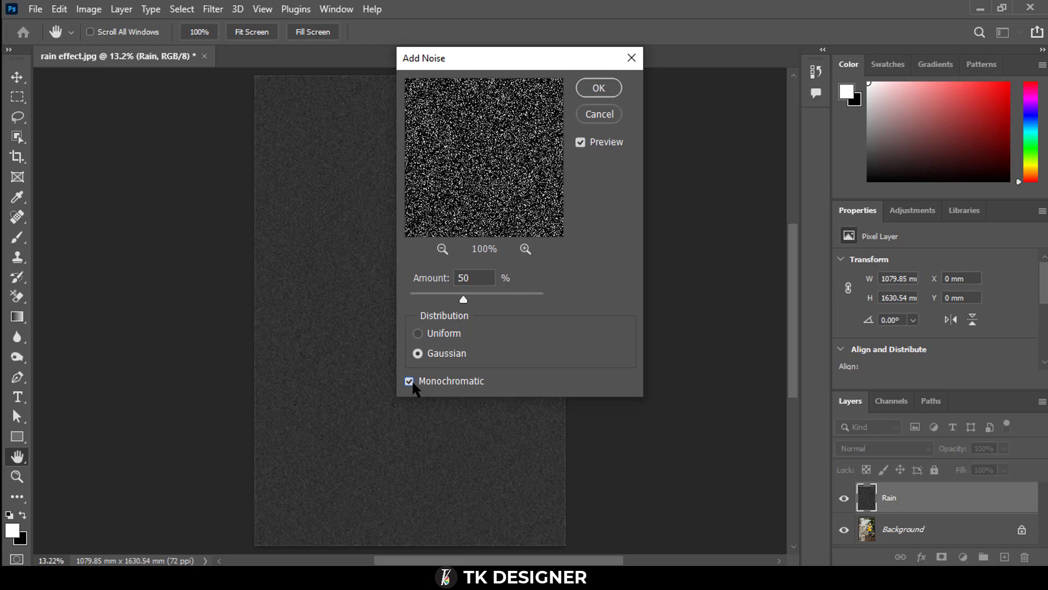
click(600, 87)
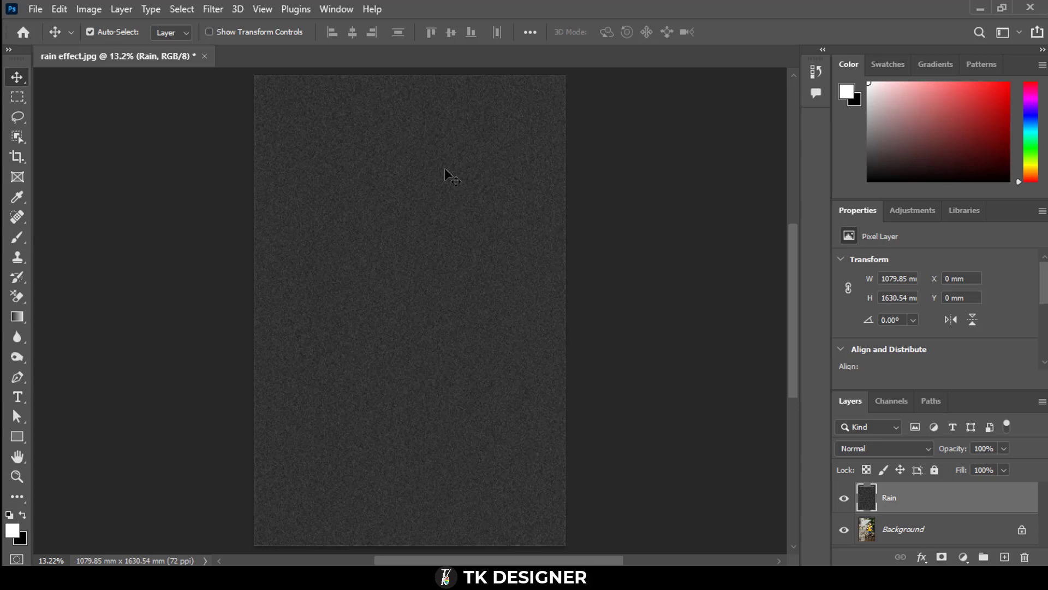
- Scale the Rain layer's noise proportionally to 400% width and height
click(59, 9)
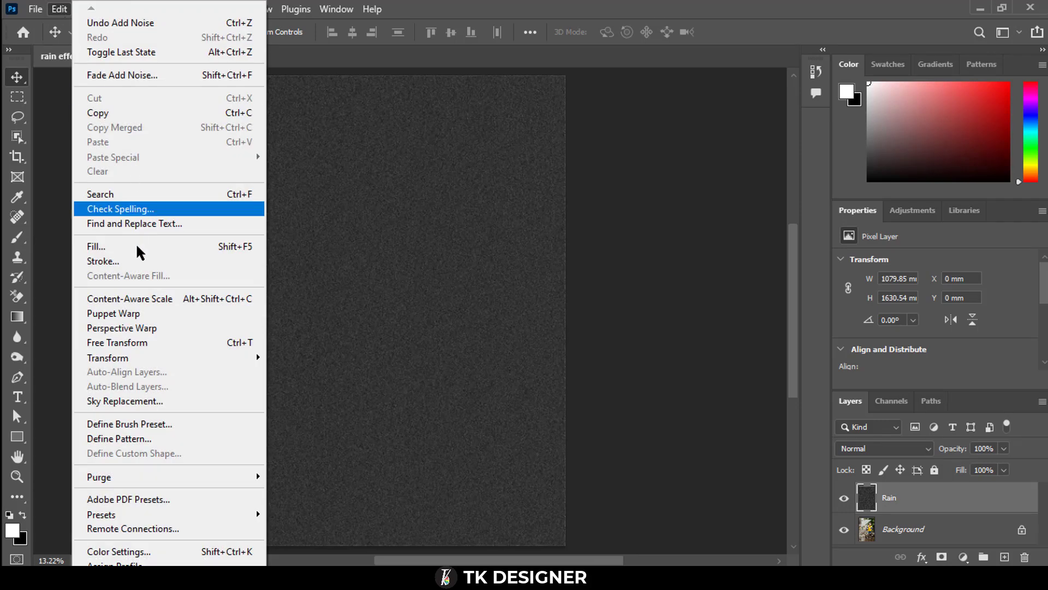
mouse_move(146, 359)
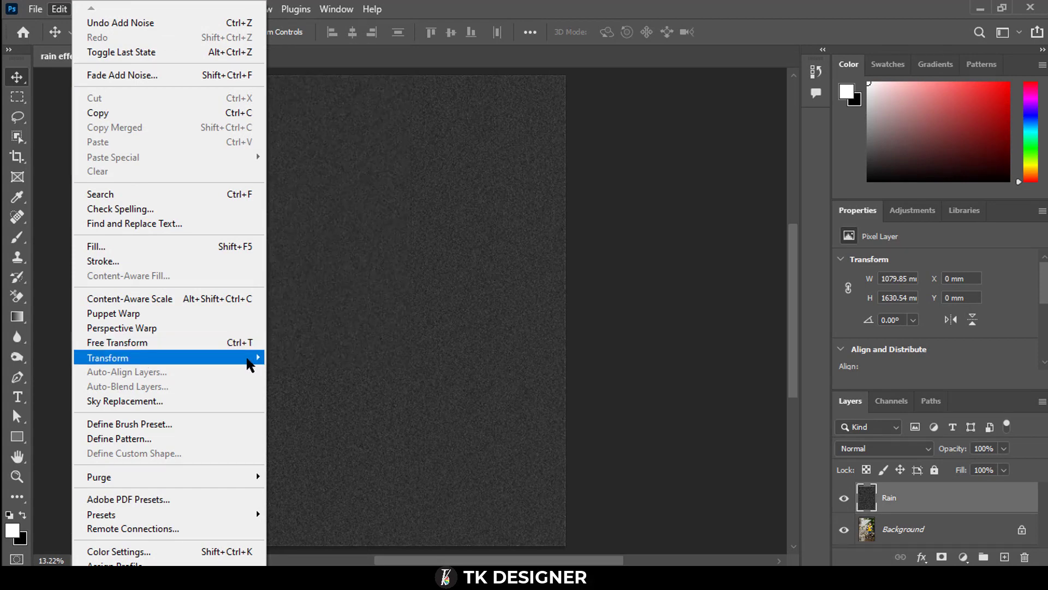
click(294, 81)
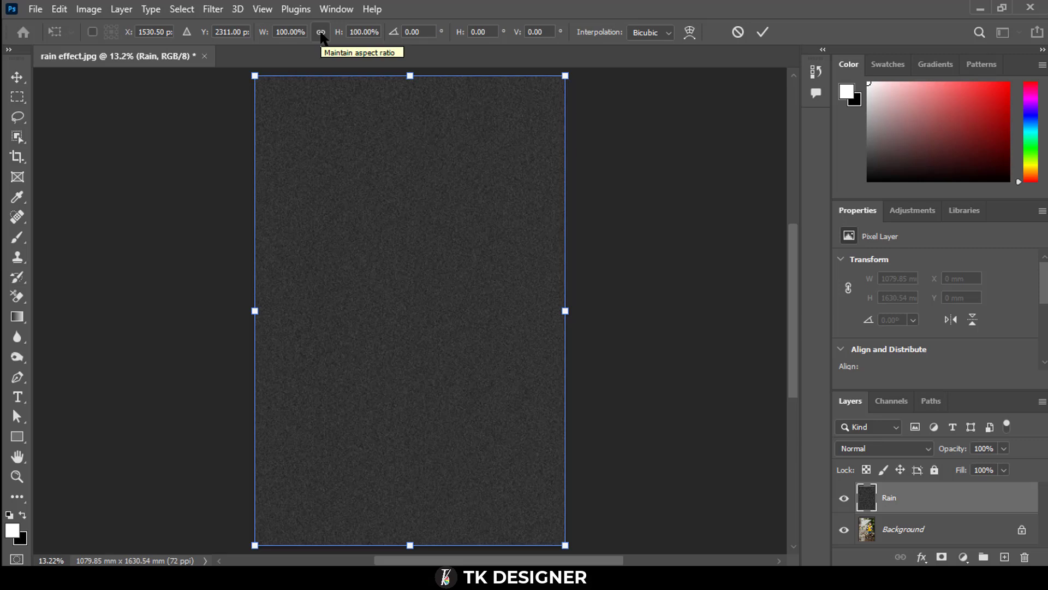
click(321, 32)
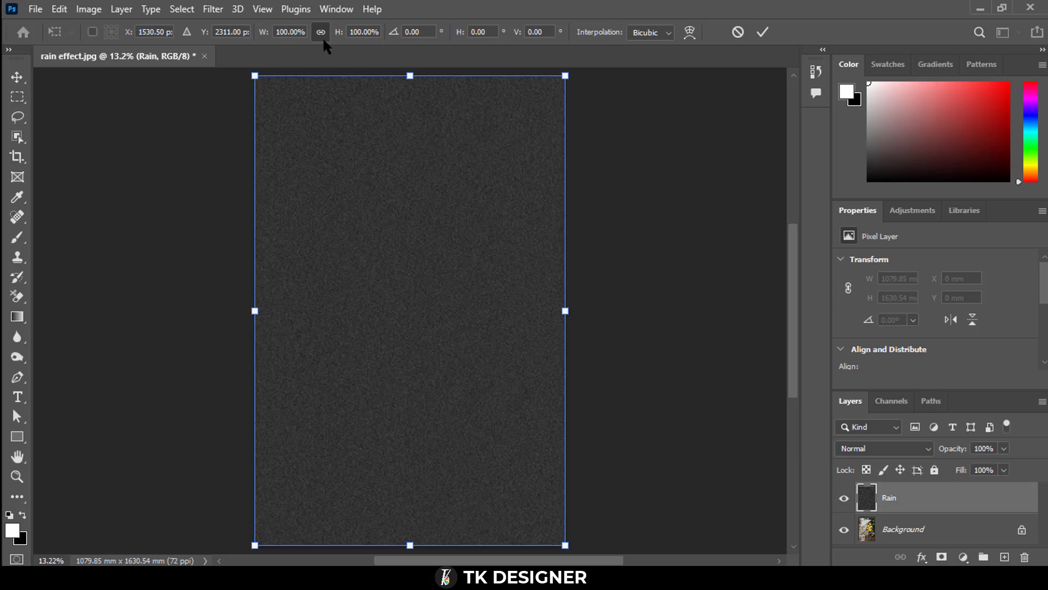
click(280, 32)
key(BackSpace)
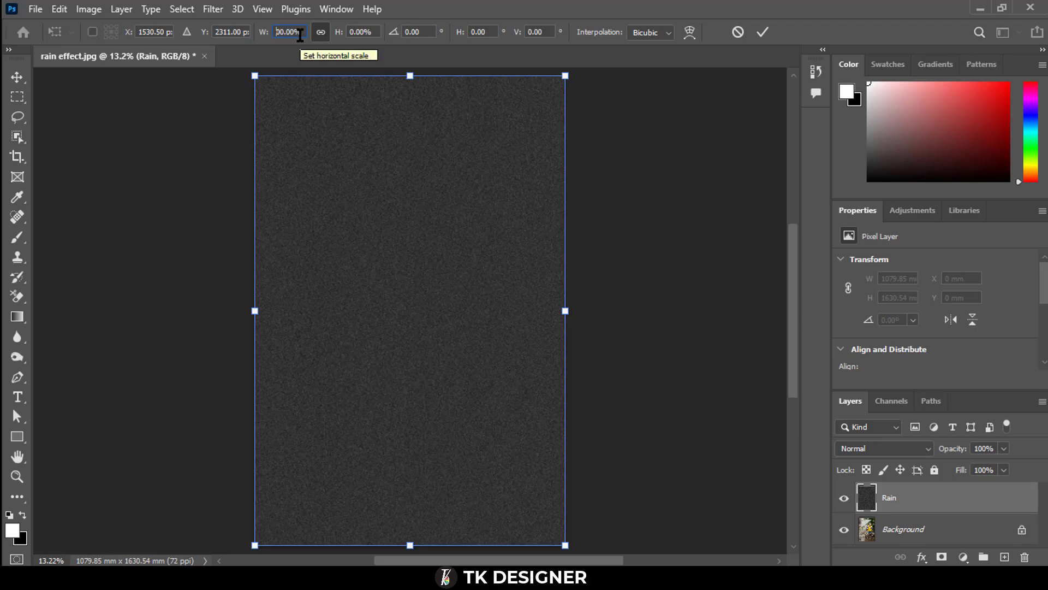
text(4)
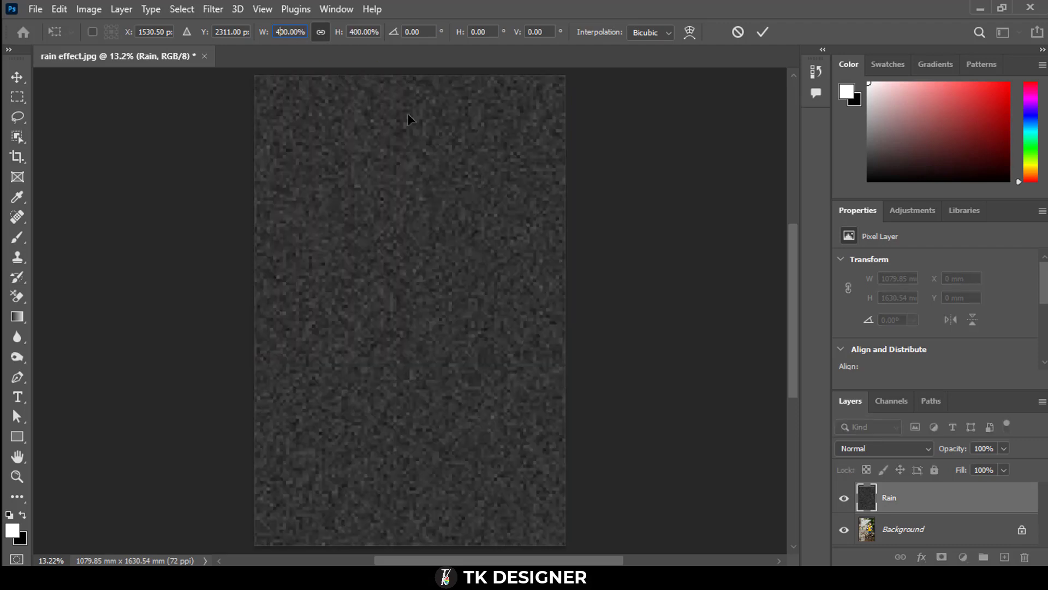
click(762, 33)
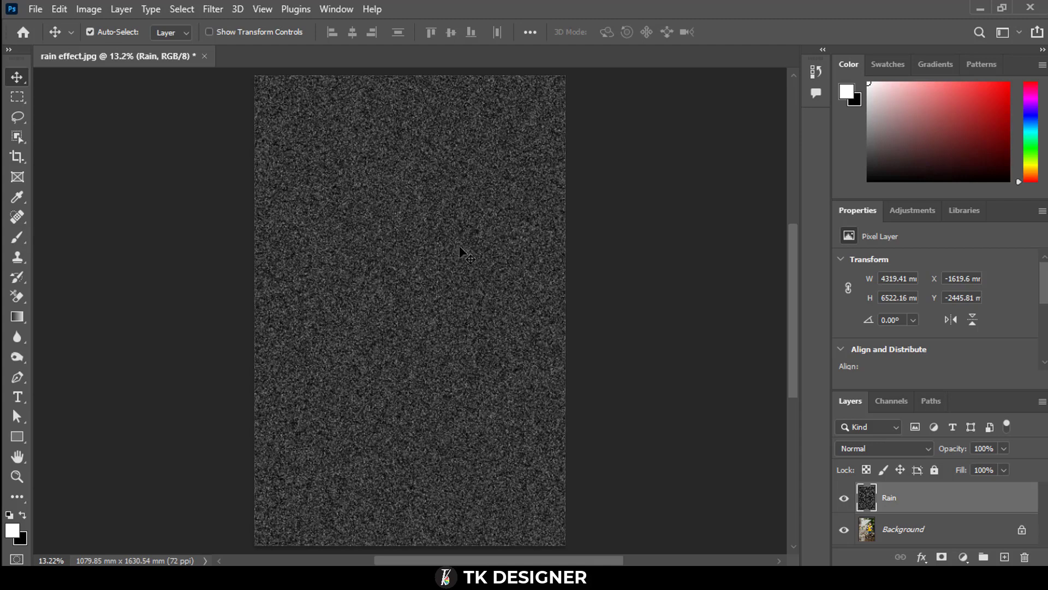
- Crop the Rain layer's excess noise to the canvas bounds using a full-canvas selection, and clear the selection
click(181, 8)
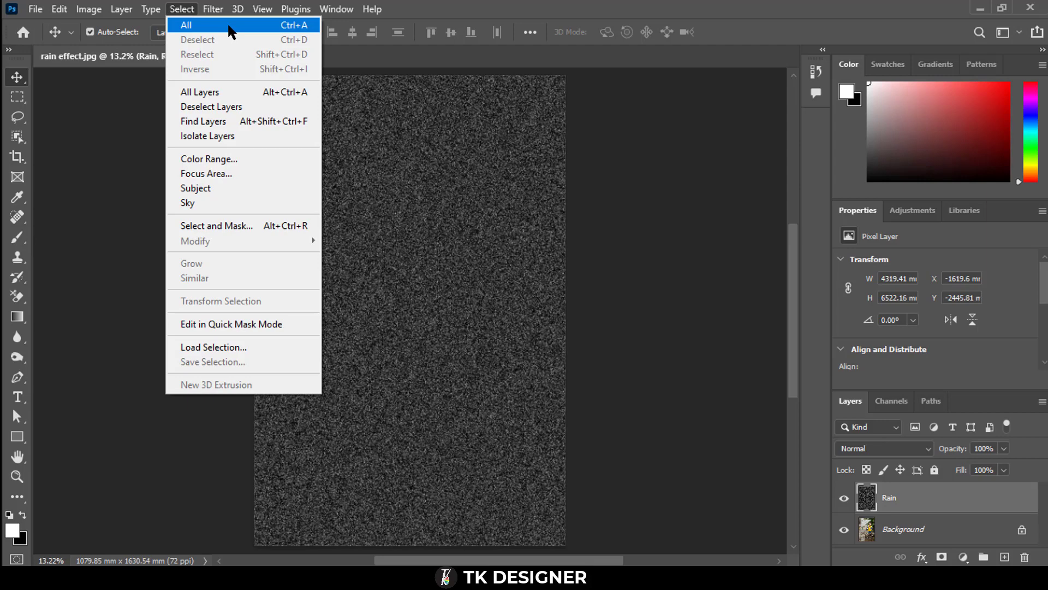
click(228, 25)
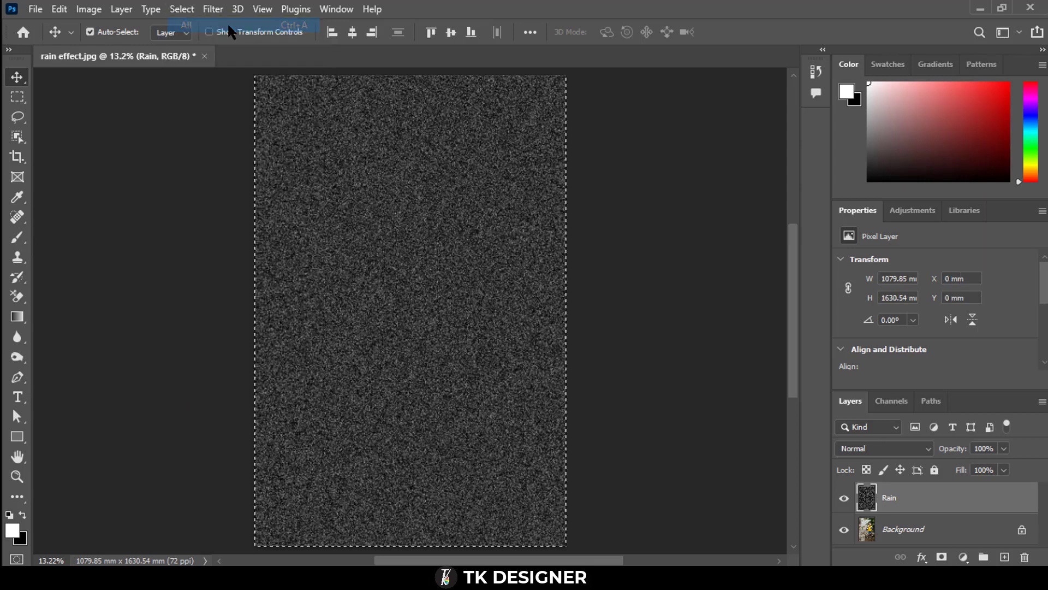
click(90, 10)
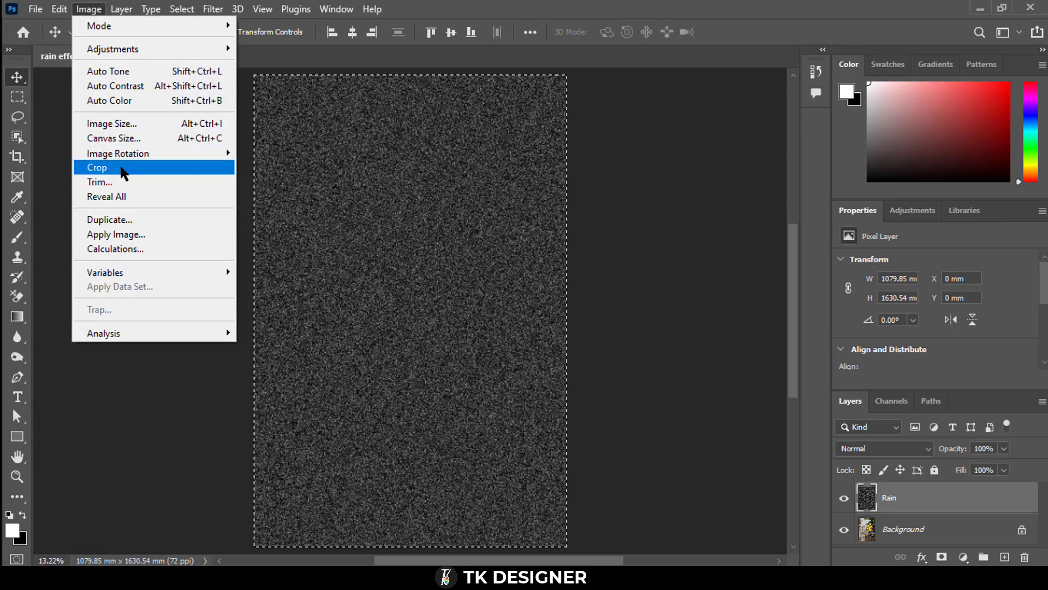
click(120, 167)
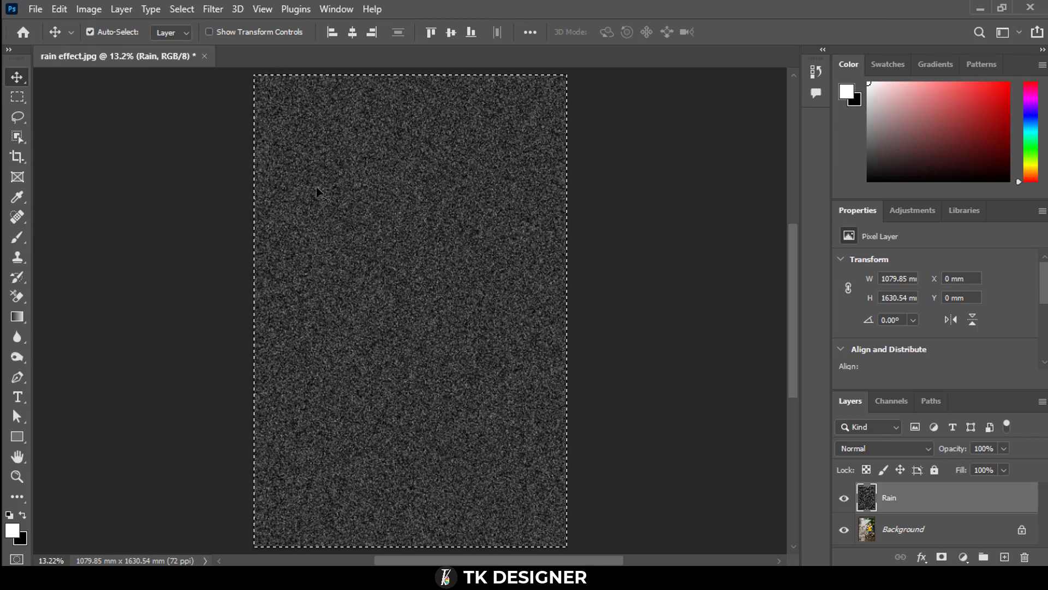
click(181, 9)
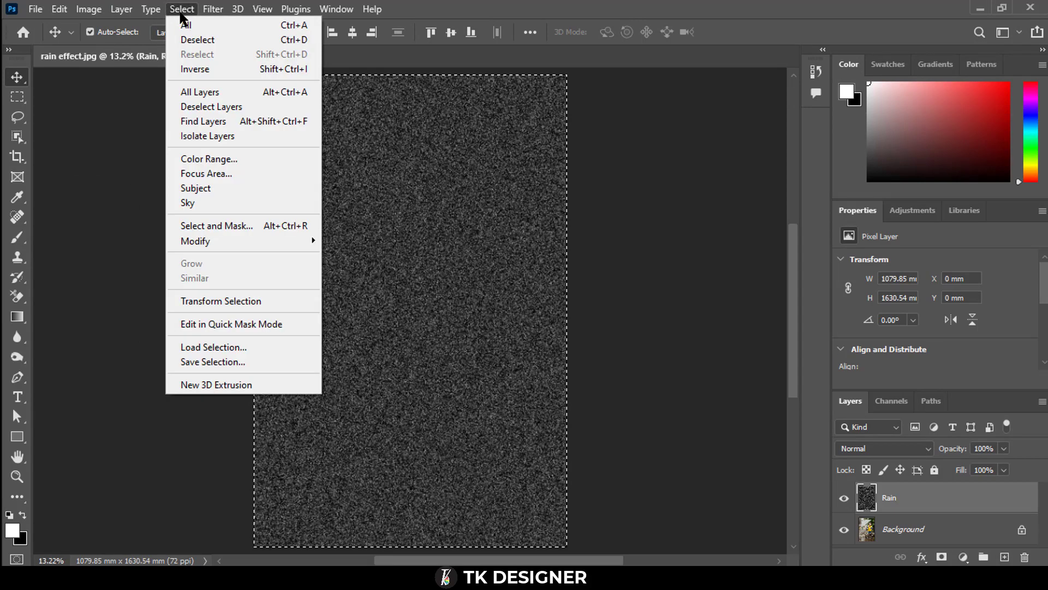
click(196, 41)
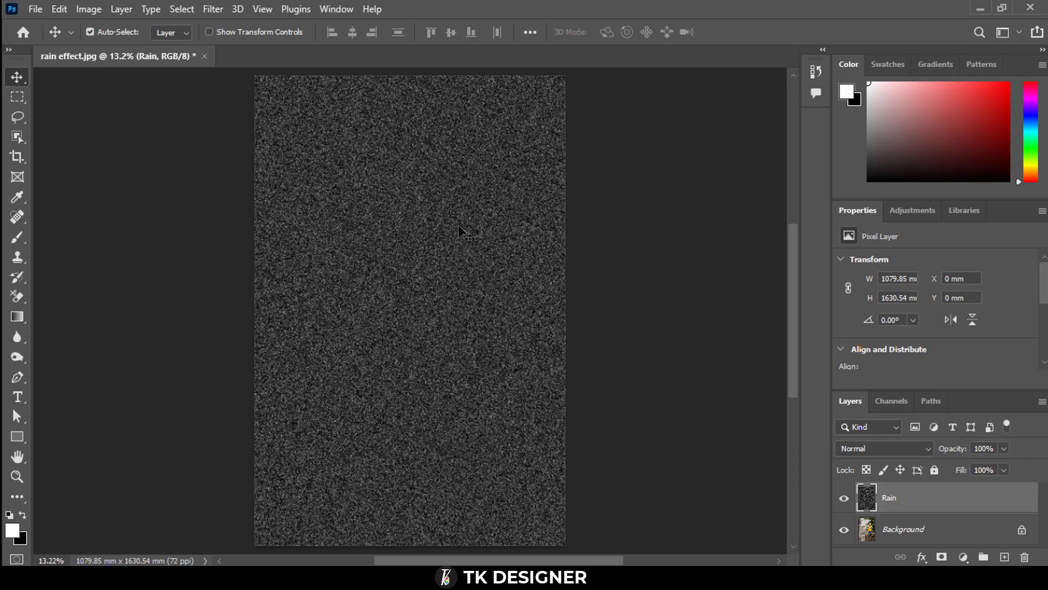
- Convert the Rain layer to a smart object and set its blend mode to Screen
right_click(918, 499)
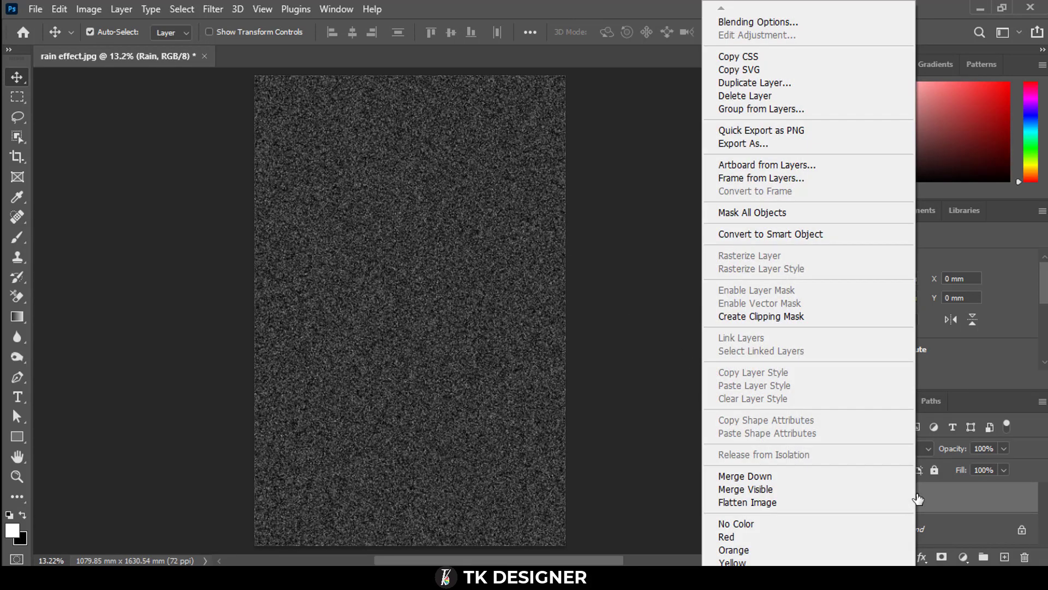
click(767, 234)
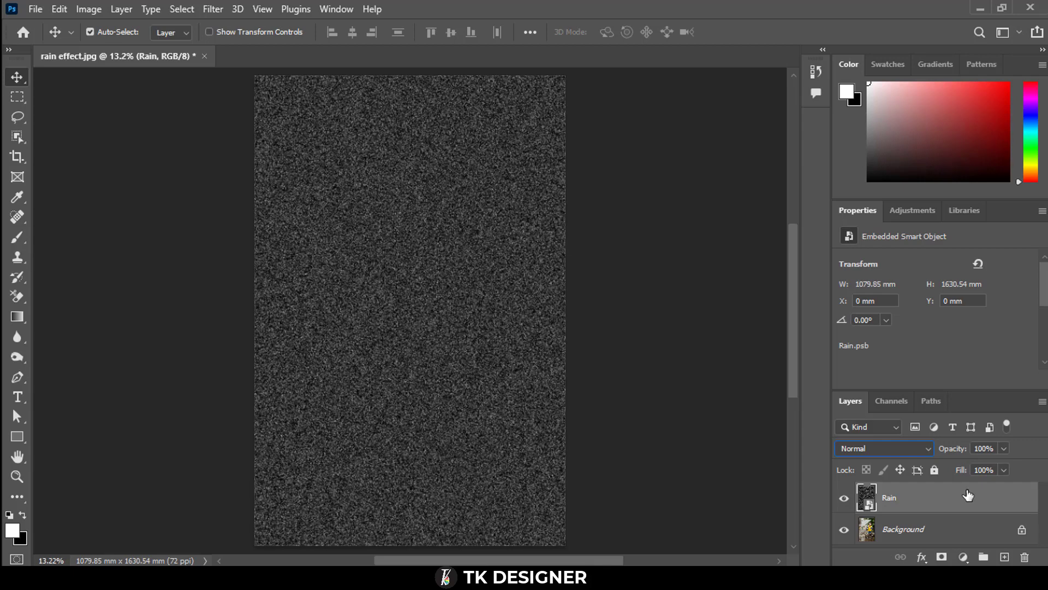
click(913, 451)
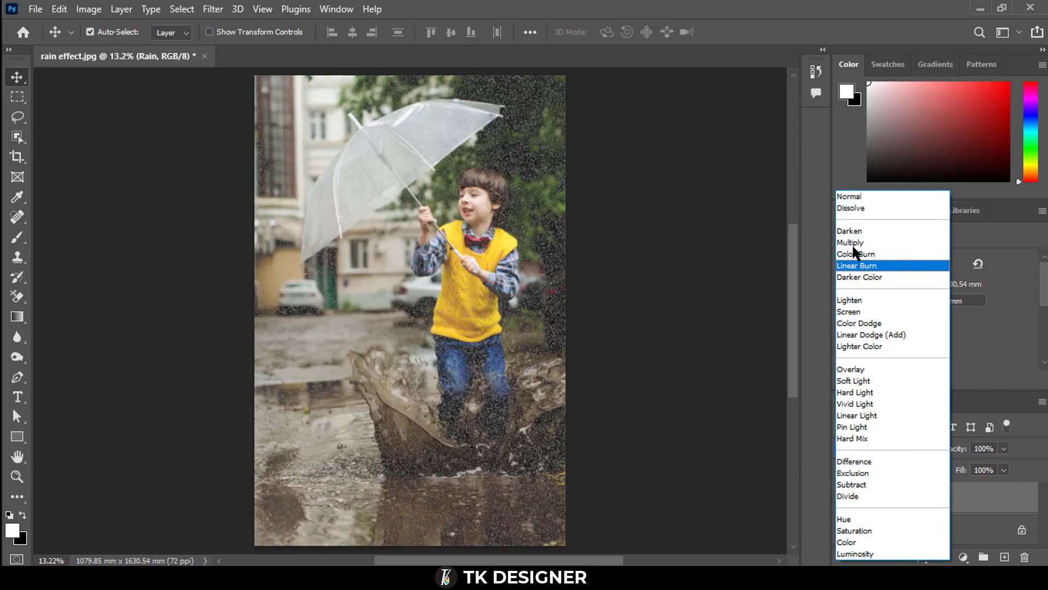
click(856, 312)
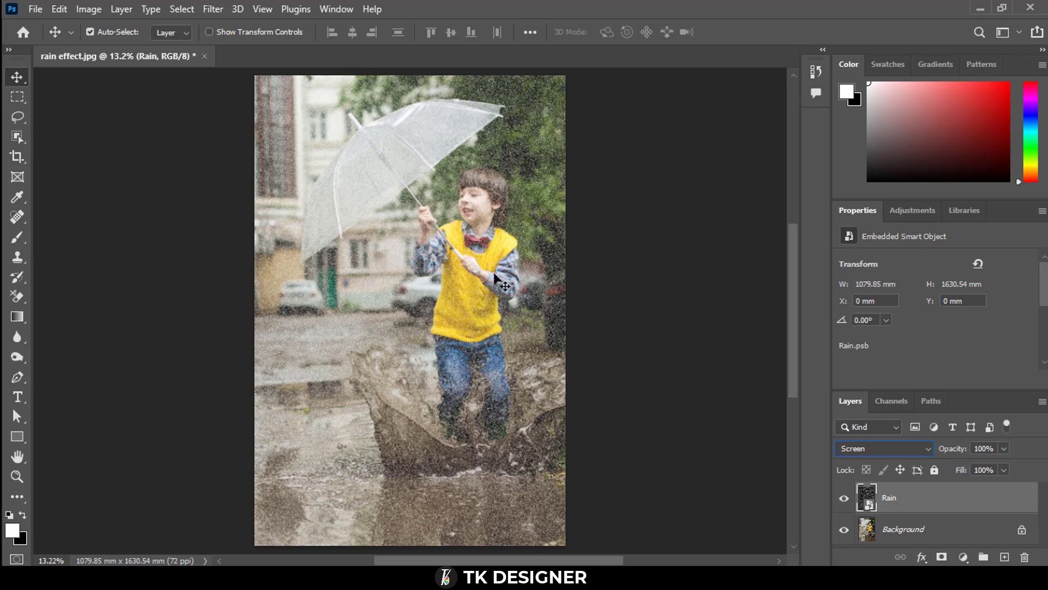
- Apply a Motion Blur filter to the Rain smart object with a -65° angle and a distance of 40 pixels
click(213, 9)
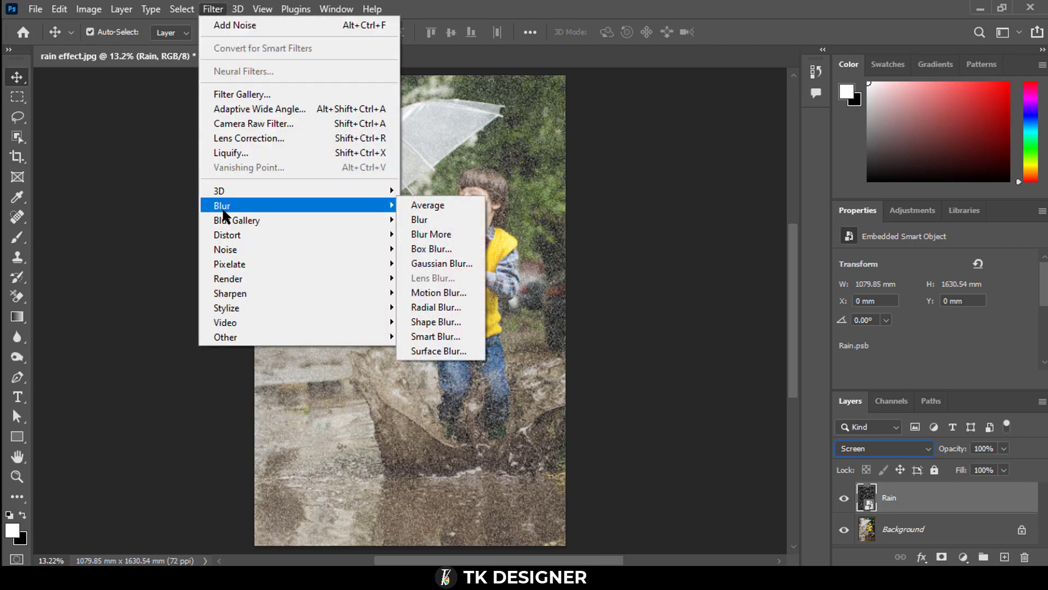
click(439, 293)
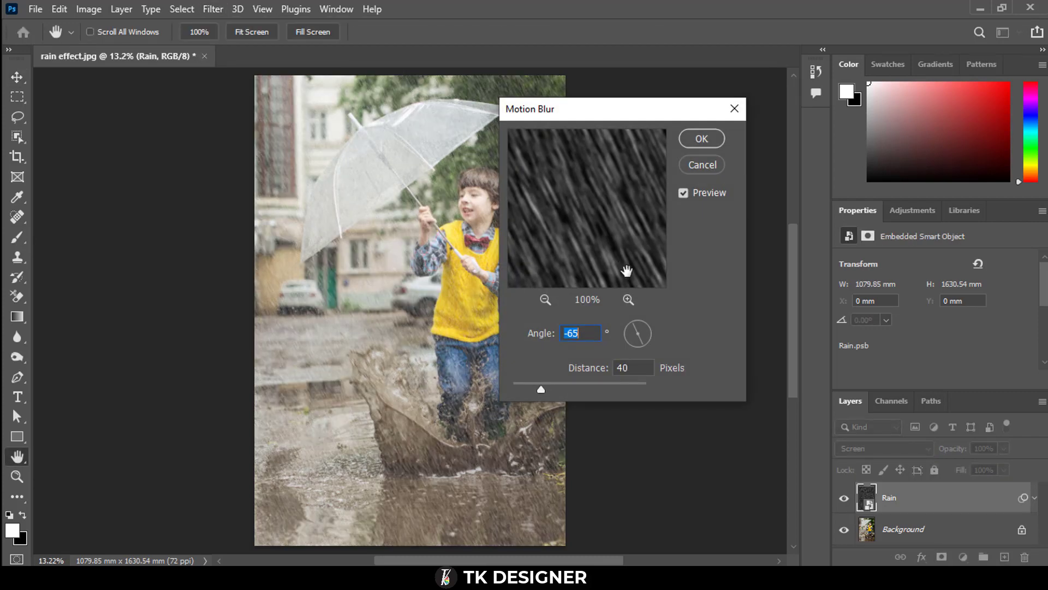
click(642, 329)
click(641, 325)
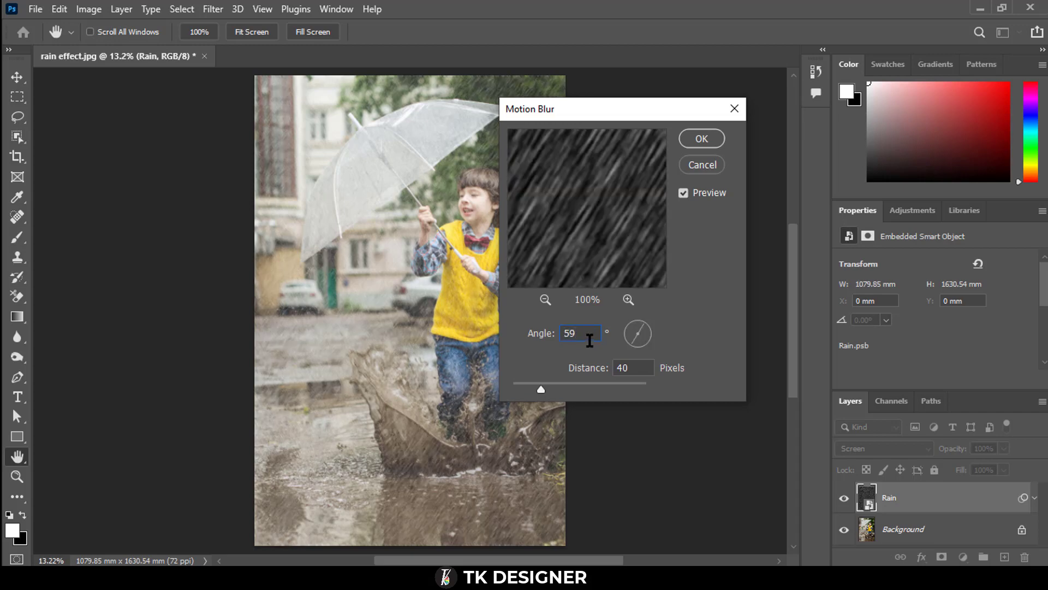
key(BackSpace)
key(BackSpace)
text(-65)
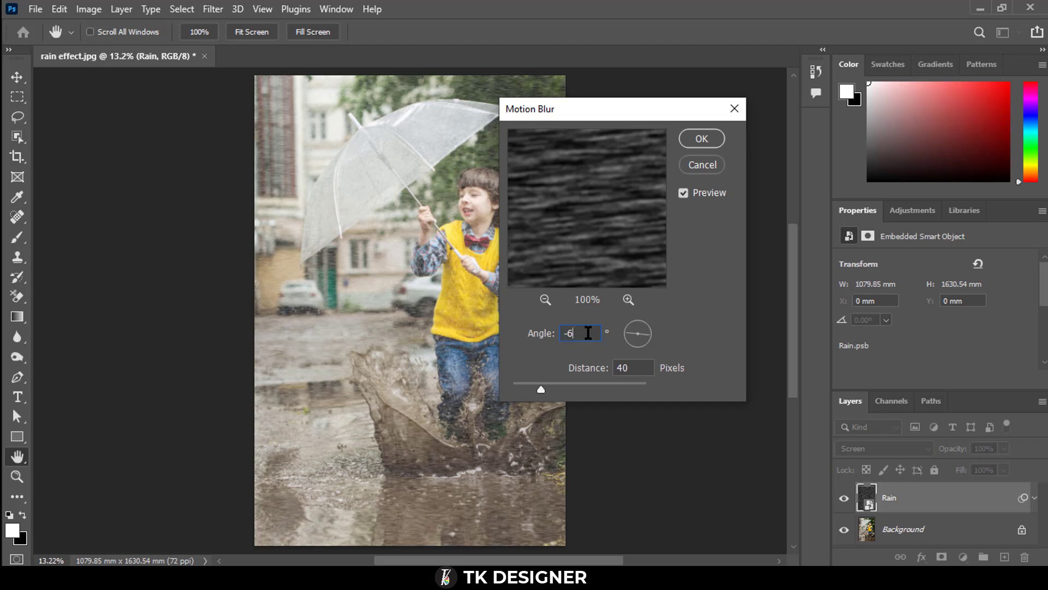
drag(541, 390, 599, 390)
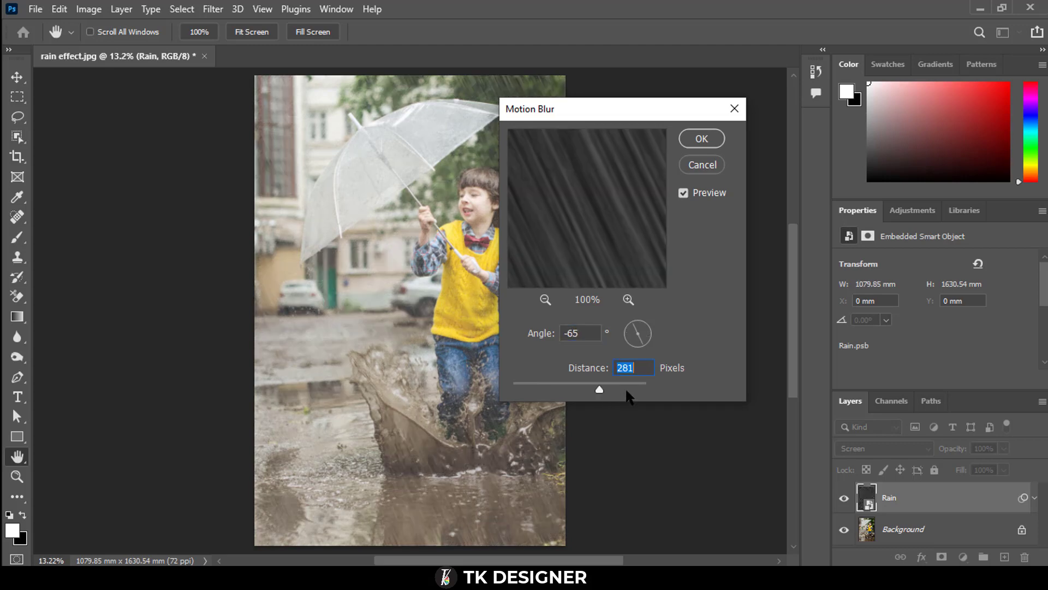
text(40)
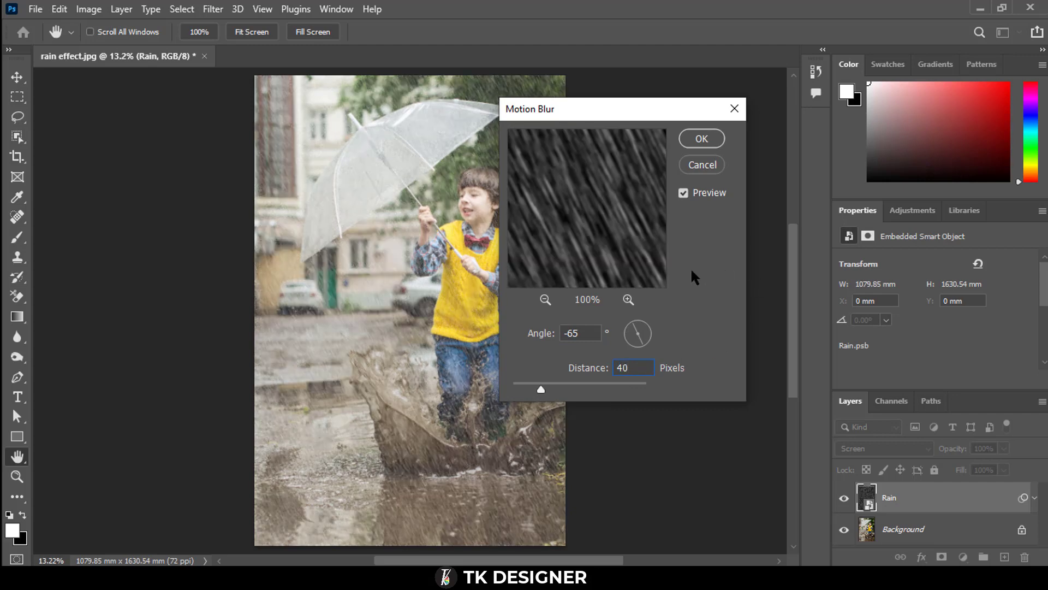
click(701, 139)
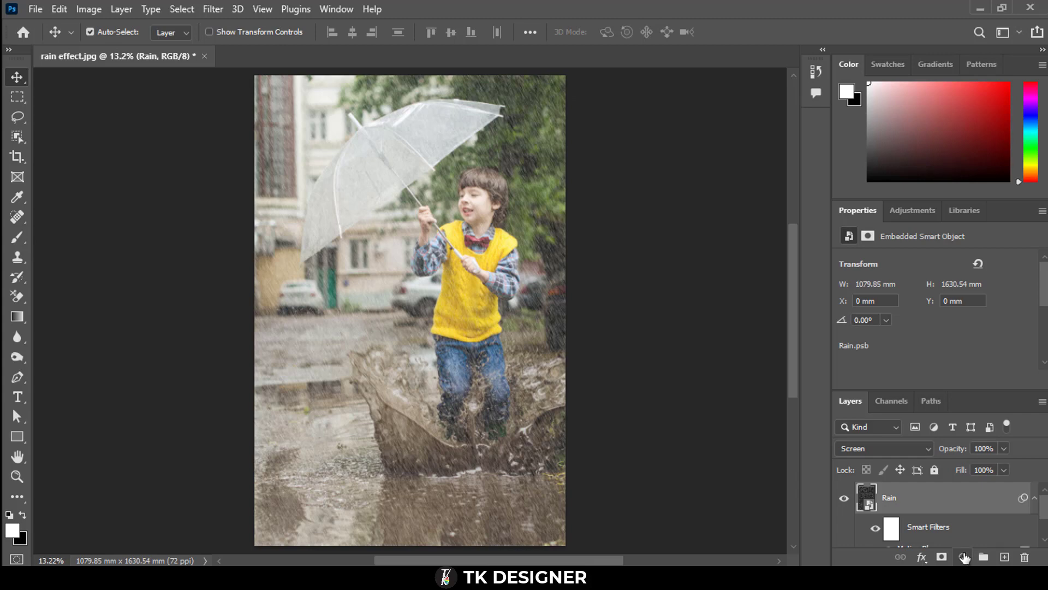
- Add a Levels adjustment layer above the Rain layer and clip it to that layer
click(964, 557)
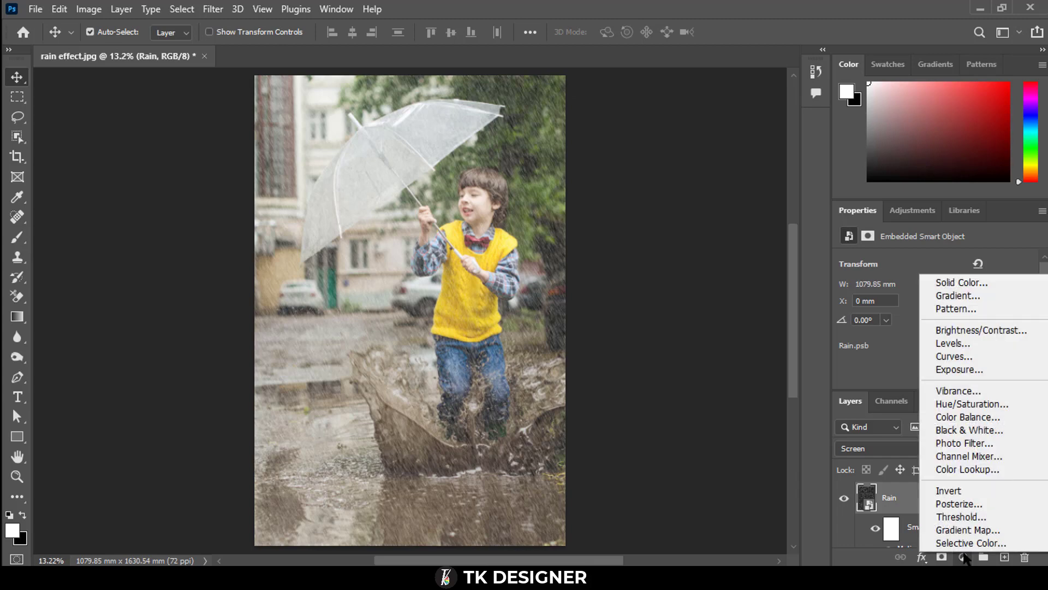
click(949, 344)
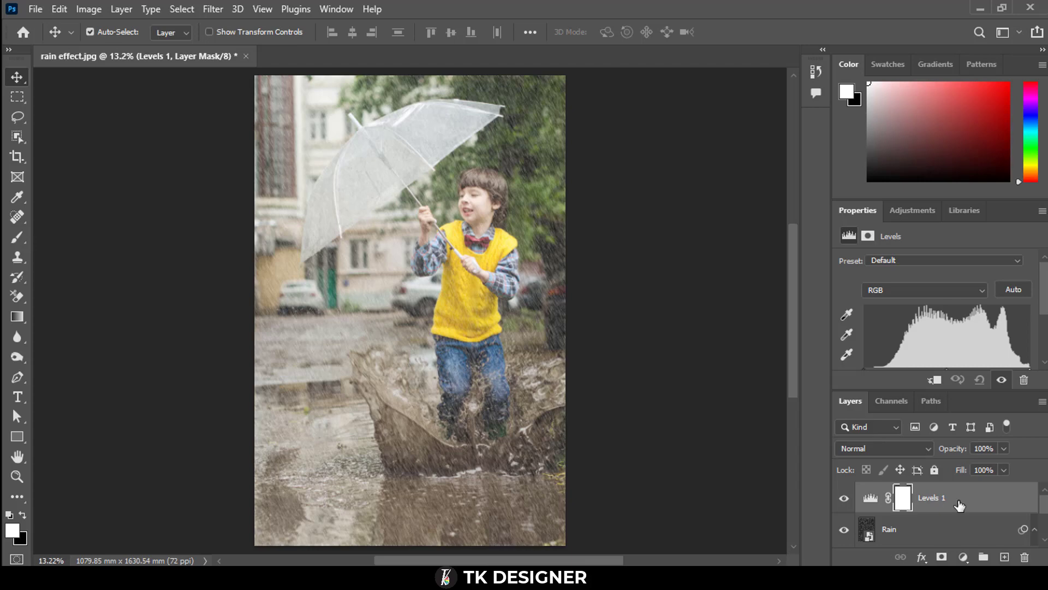
click(976, 500)
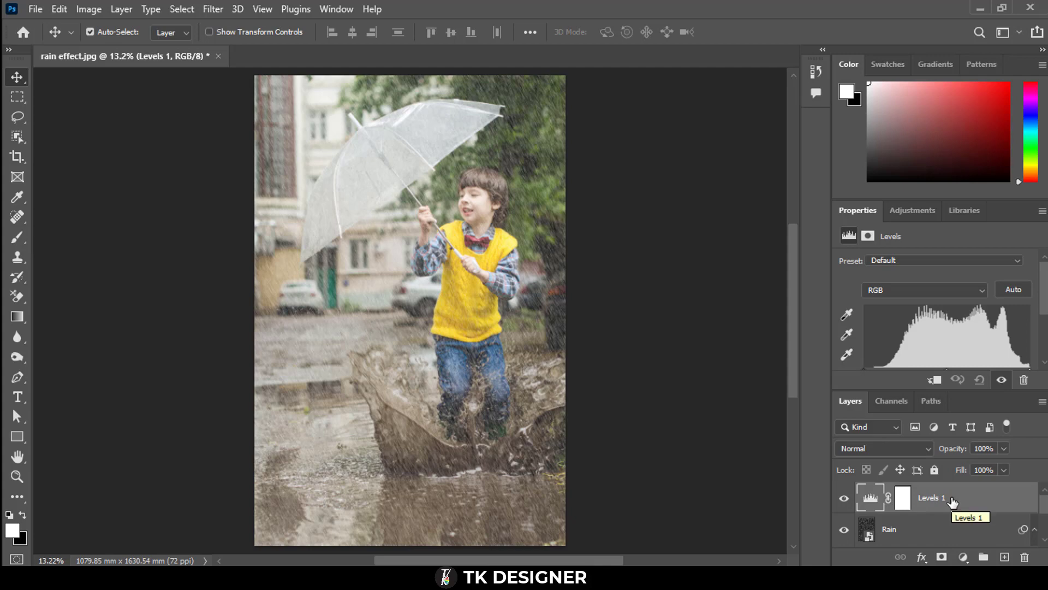
right_click(959, 502)
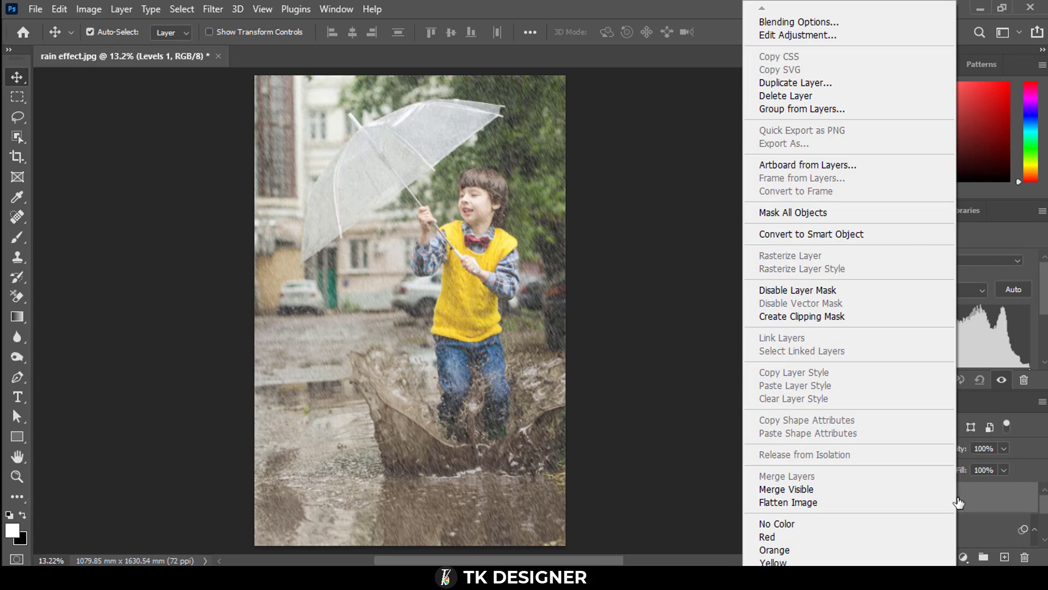
click(820, 316)
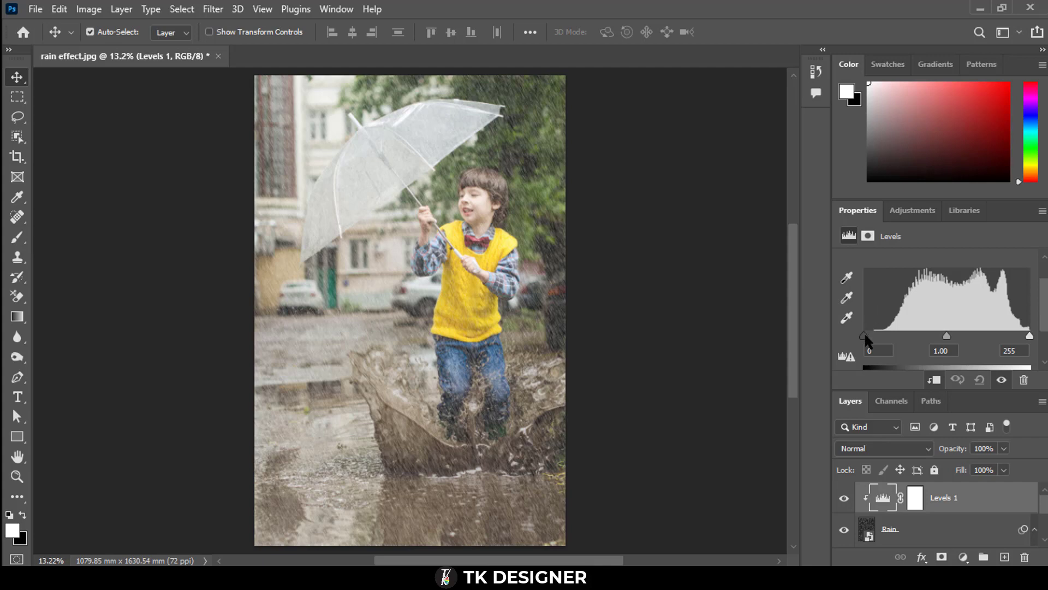
- Set the Levels adjustment's black input to 41 and its white input to 217
drag(865, 335, 892, 340)
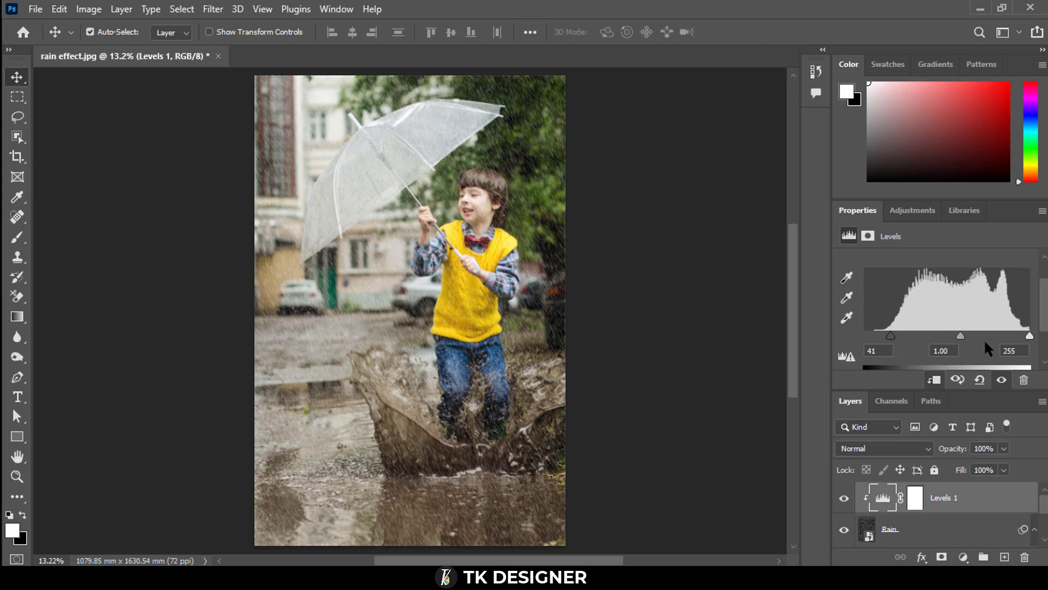
drag(1025, 335, 1006, 332)
- Group the Levels 1 and Rain layers, and toggle the group's visibility to compare the photo with and without rain
key(Delete)
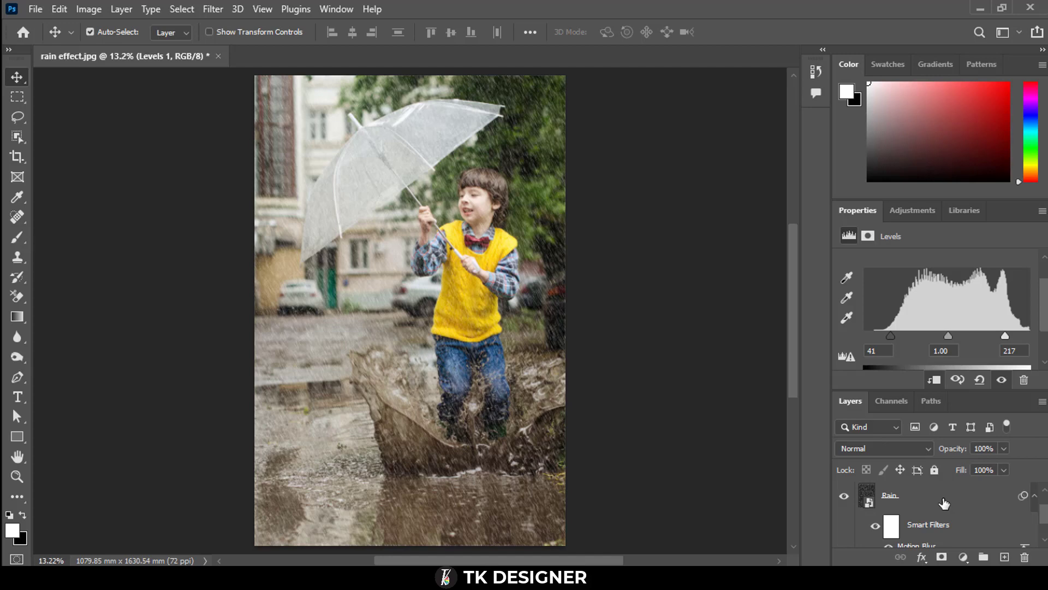
key(ctrl+z)
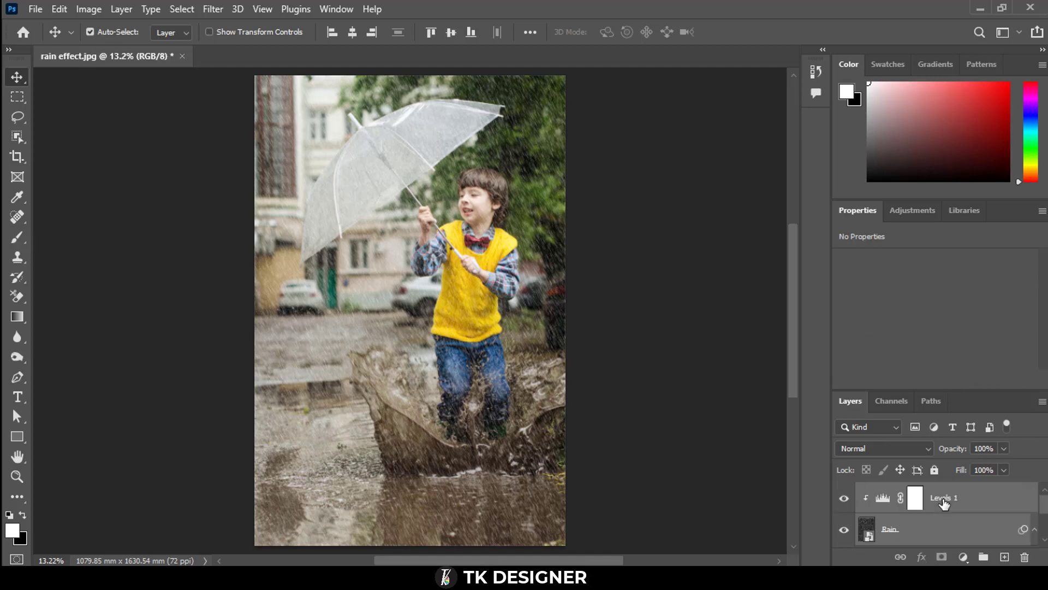
key(ctrl+g)
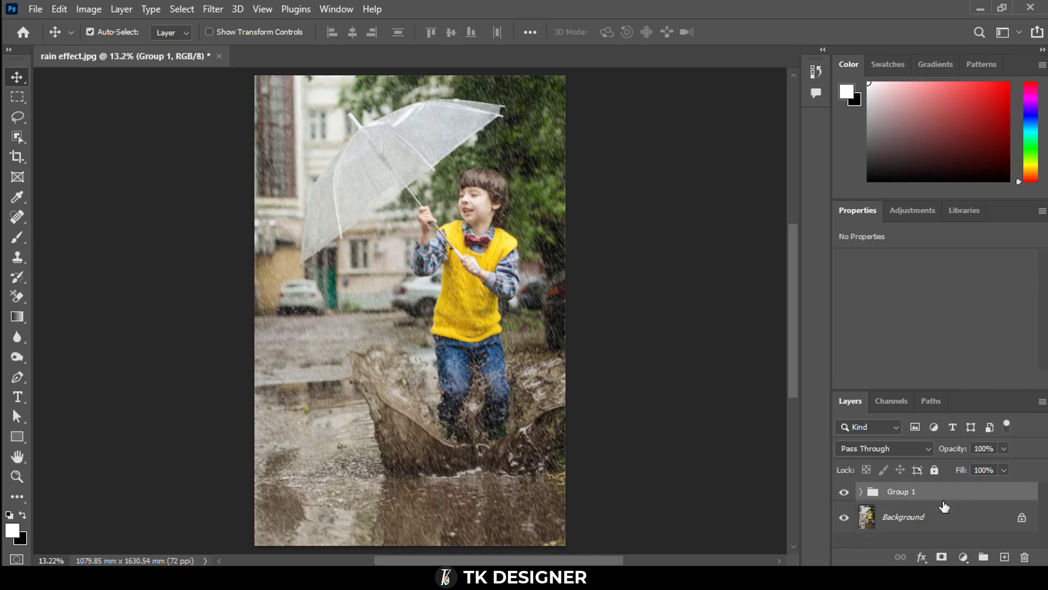
click(845, 494)
click(844, 494)
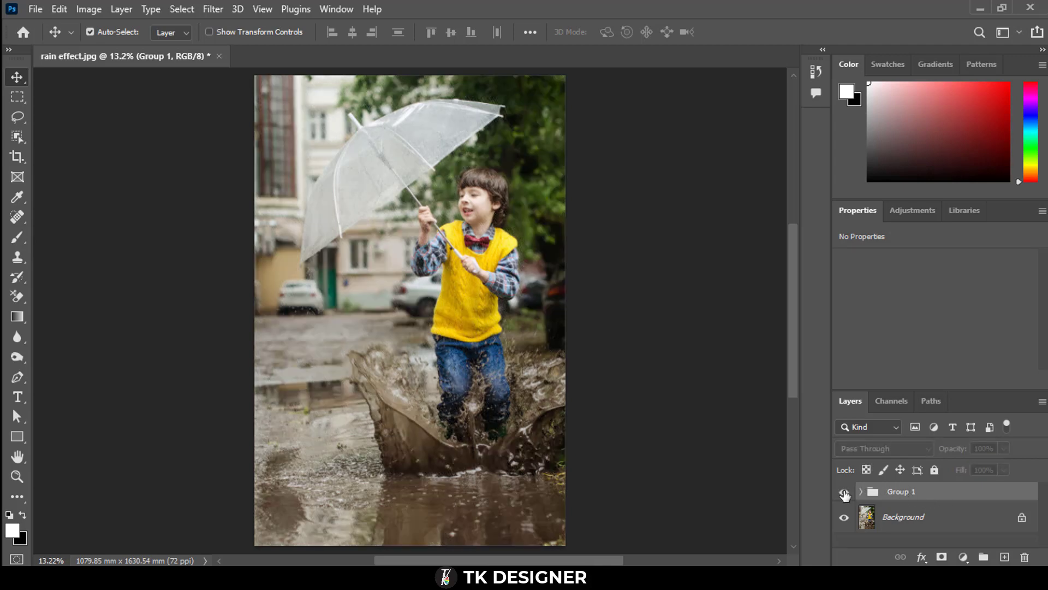